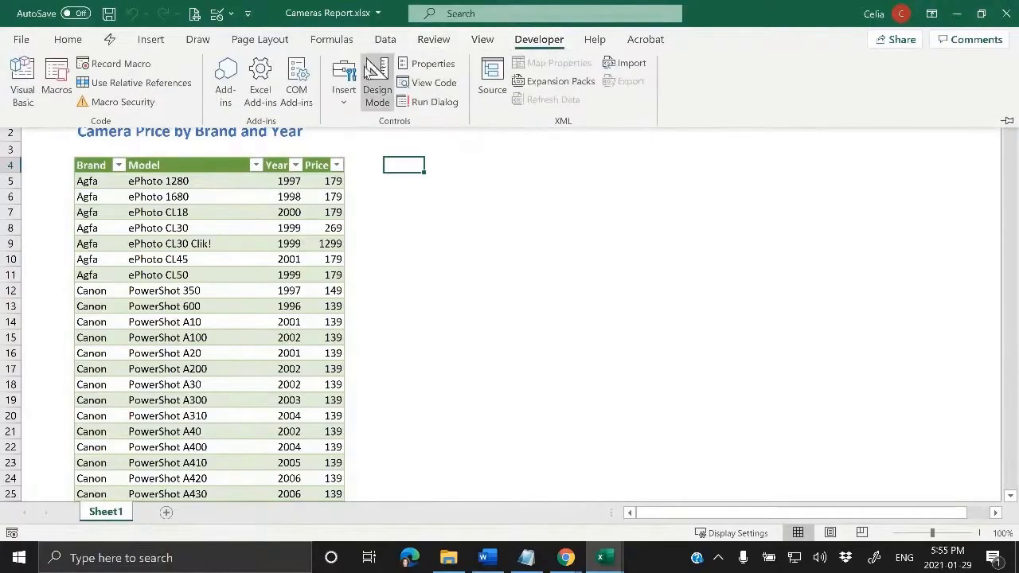
- Draw a rounded rectangle across columns G to I in row 2
click(344, 80)
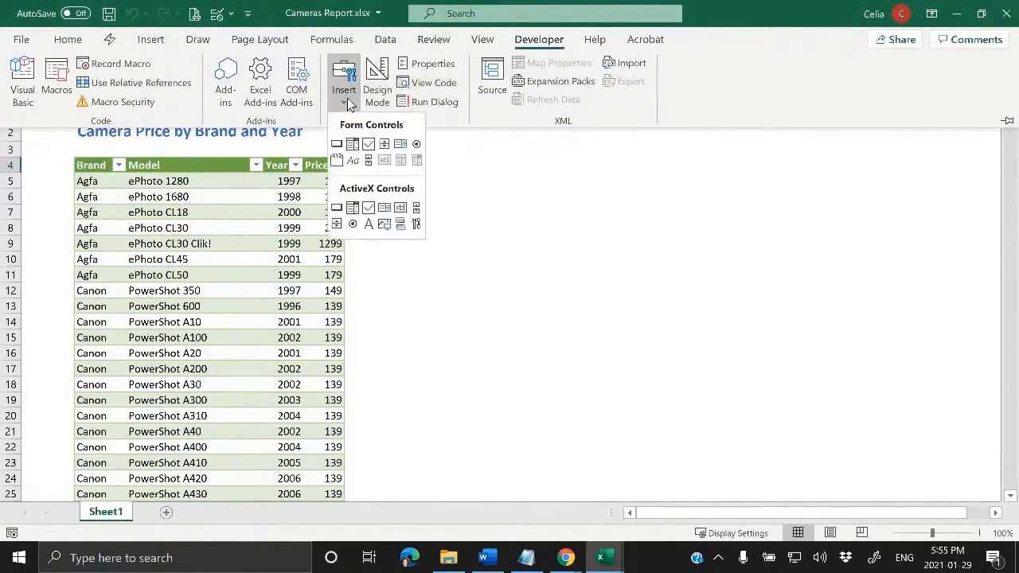
click(487, 163)
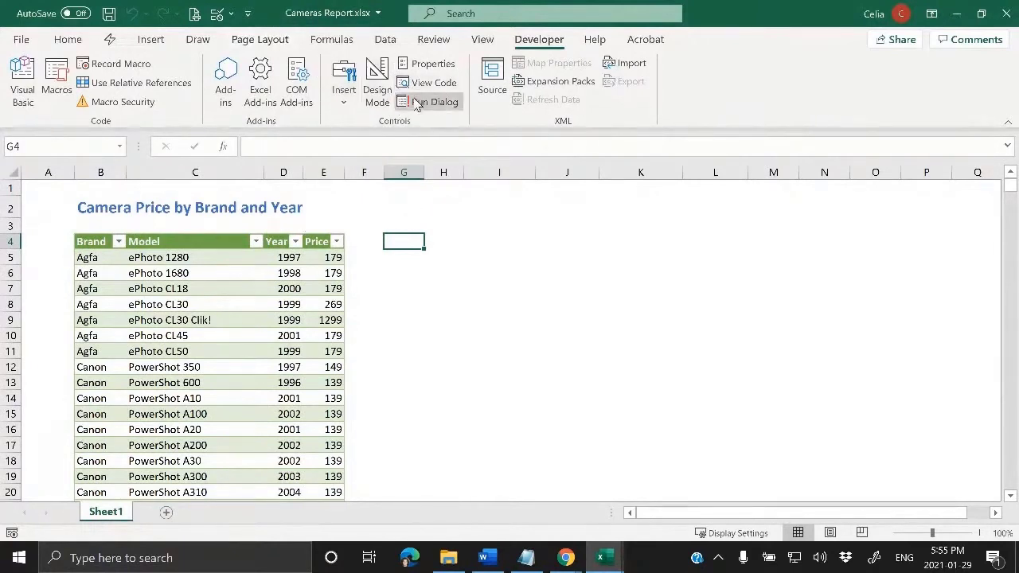
click(151, 39)
click(194, 96)
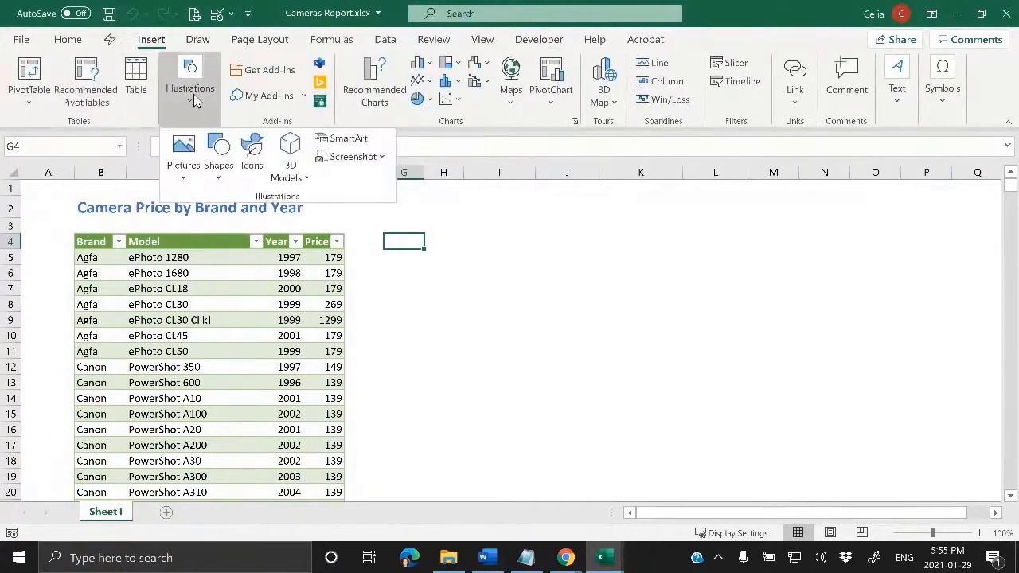
click(220, 163)
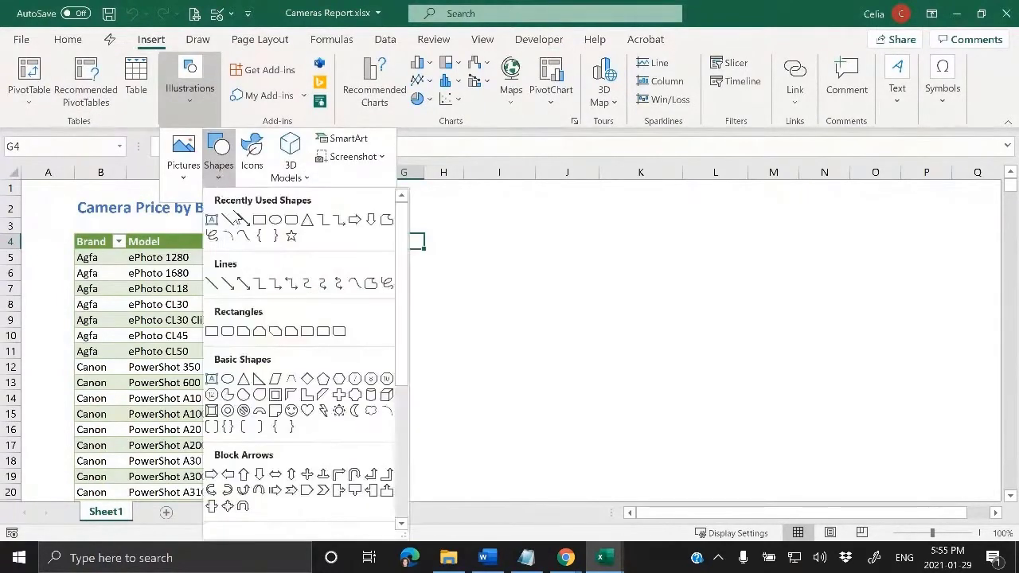
click(293, 222)
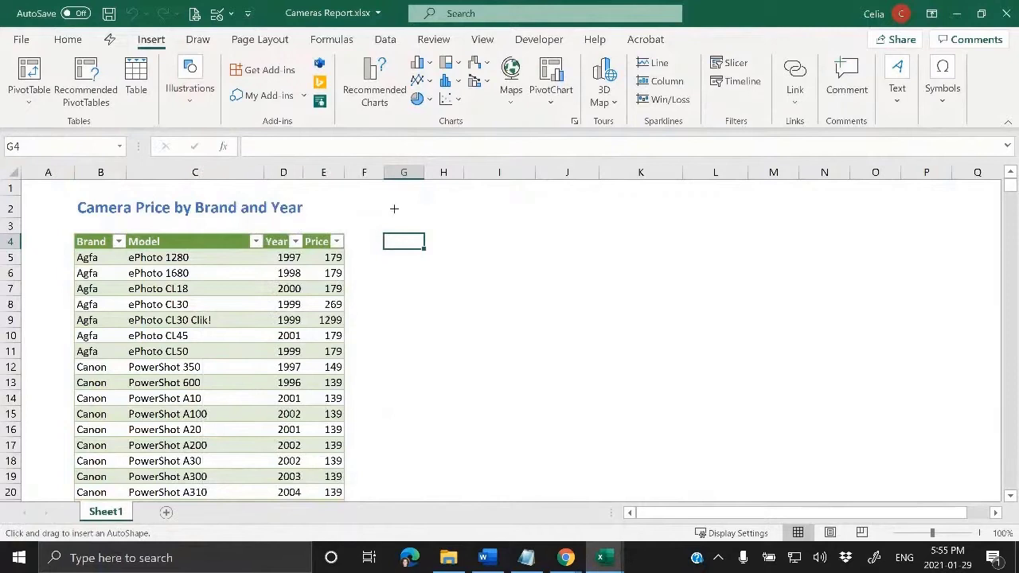
drag(424, 220, 478, 230)
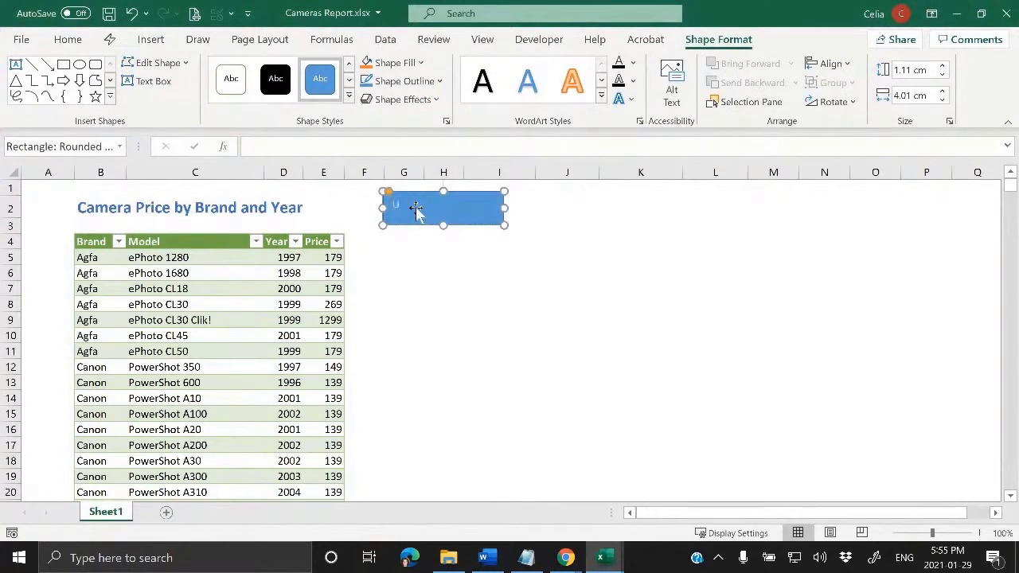
- Label the shape UPDATE in 12 pt text, middle-aligned vertically and right-aligned
text(UPDATE)
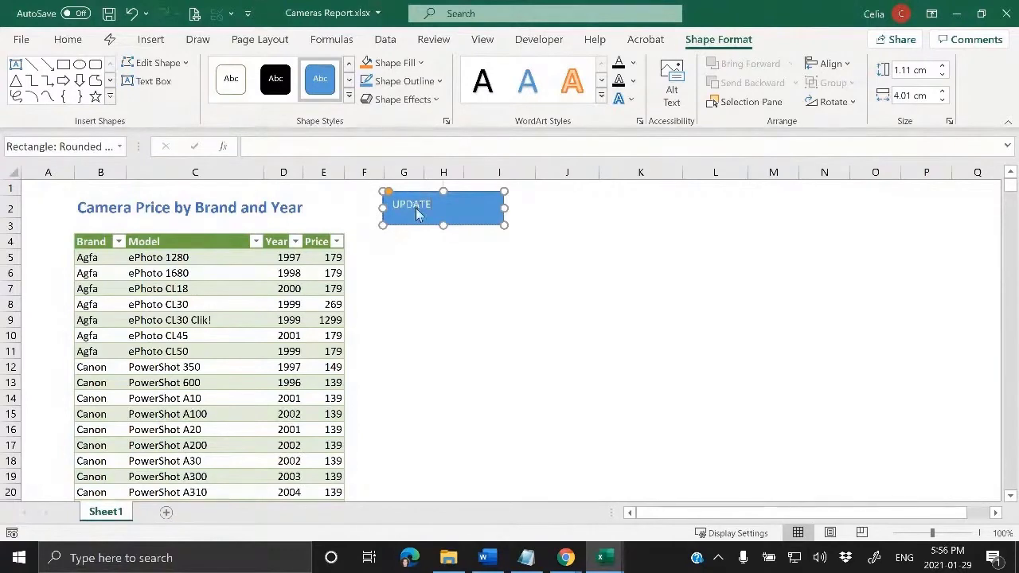
double_click(416, 205)
click(68, 39)
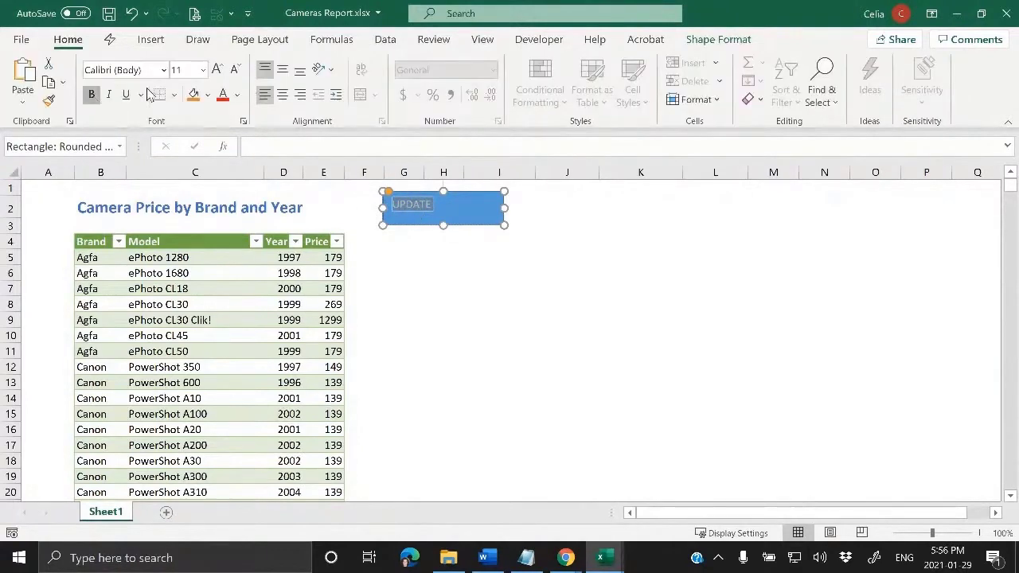
click(217, 70)
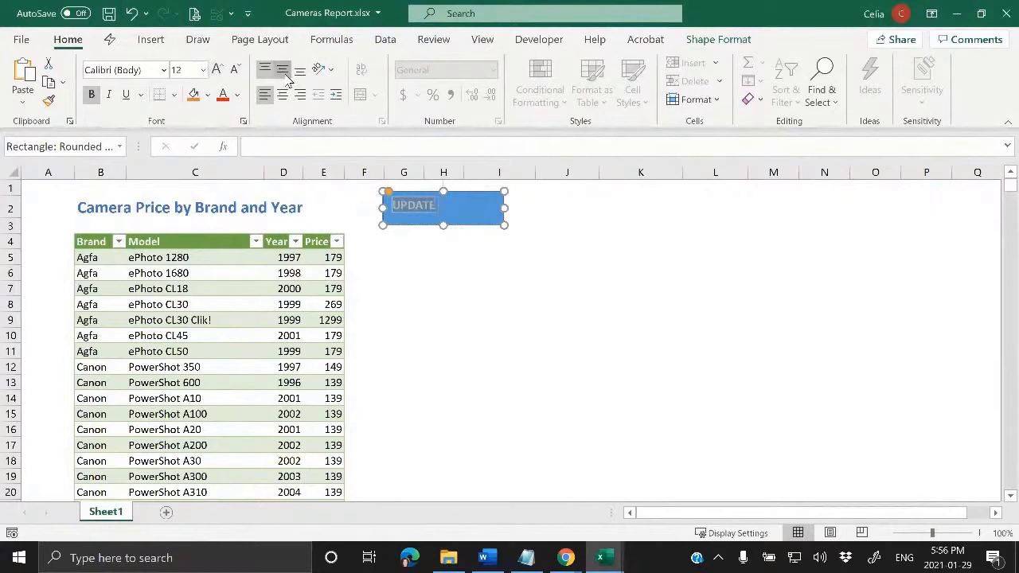
click(282, 71)
click(283, 95)
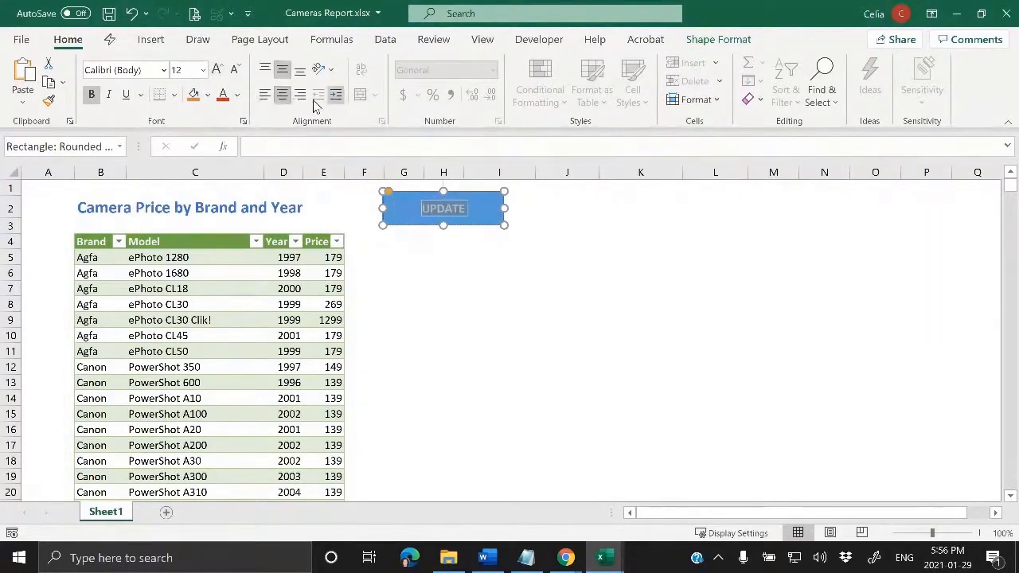
click(300, 95)
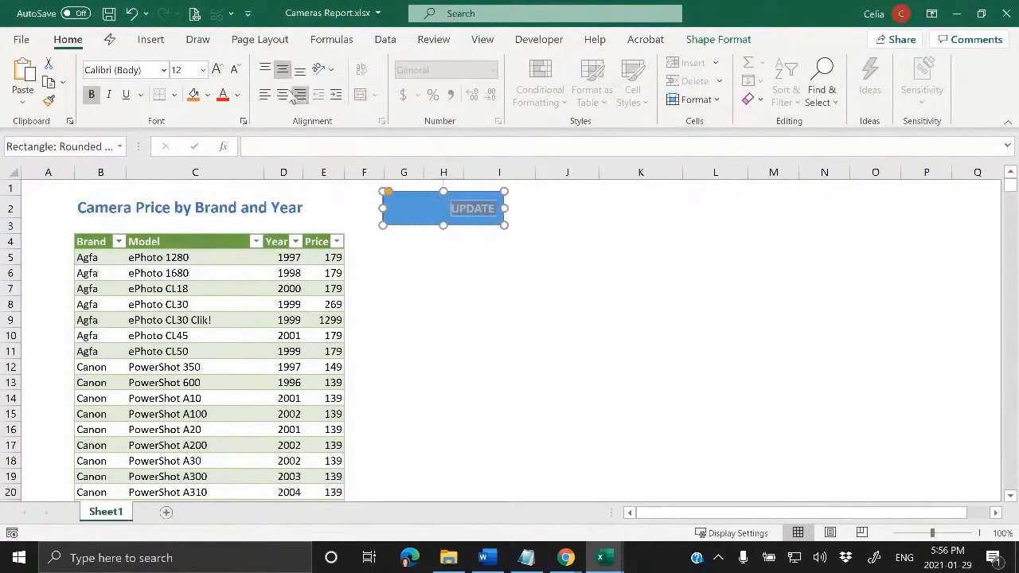
click(553, 209)
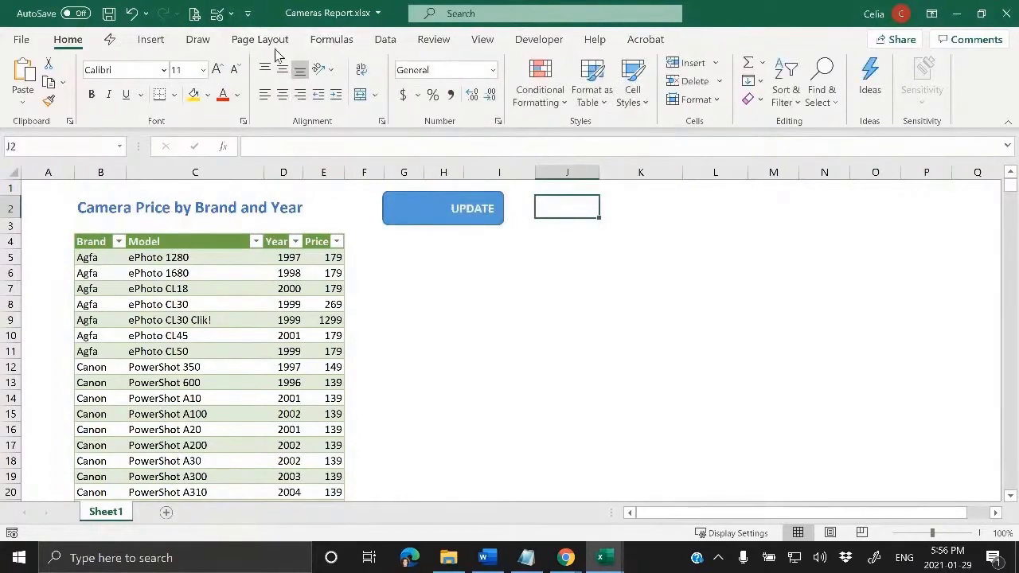
- Insert the circular-arrows sync icon found by searching 'update' and shrink it onto the button
click(152, 40)
click(196, 94)
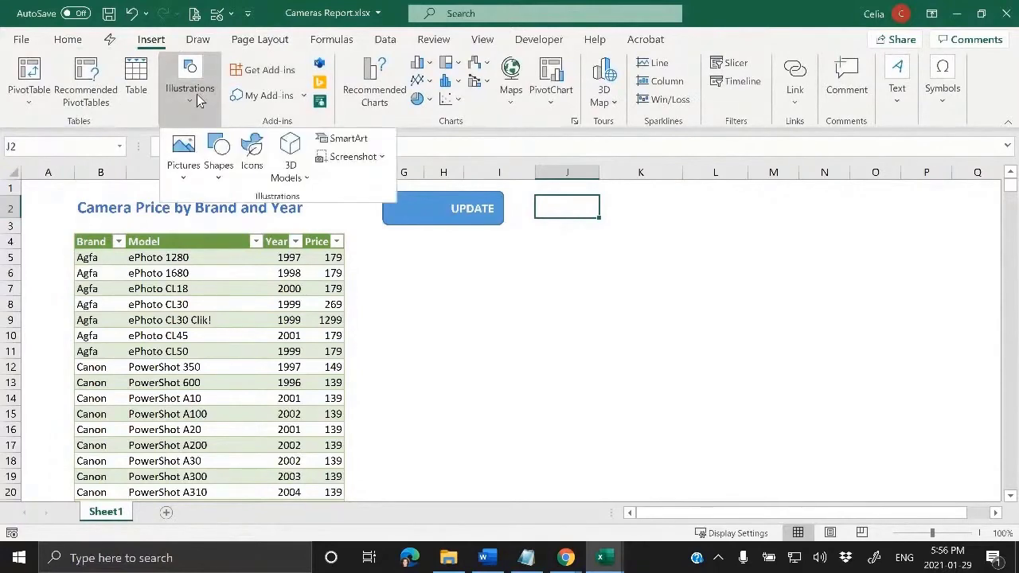
click(259, 151)
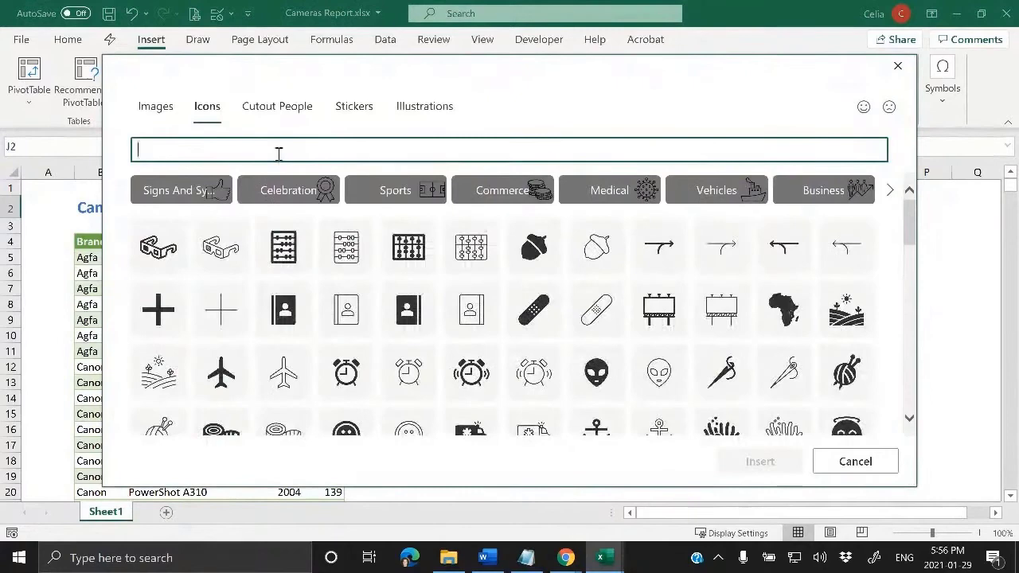
text(update)
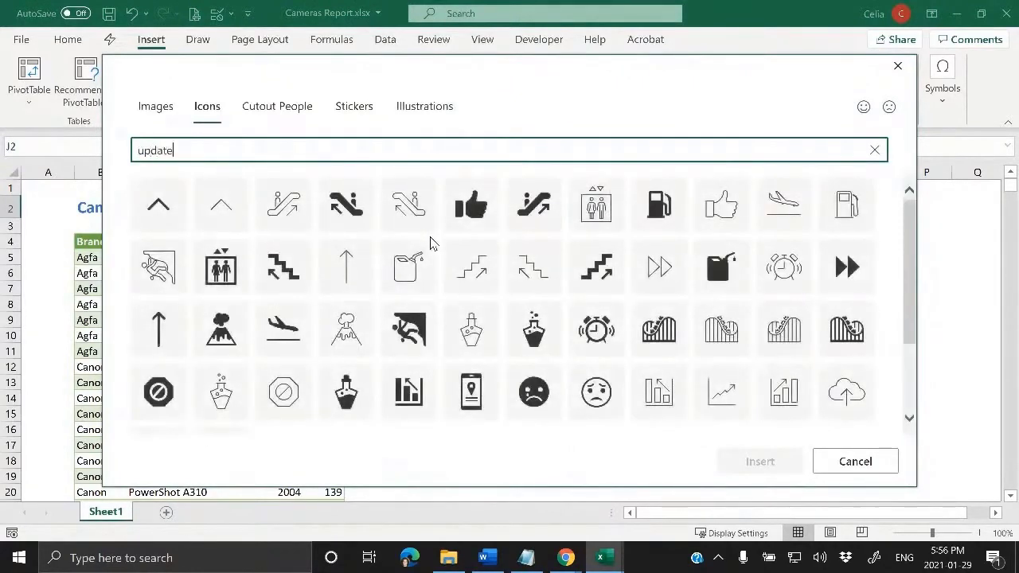
click(470, 207)
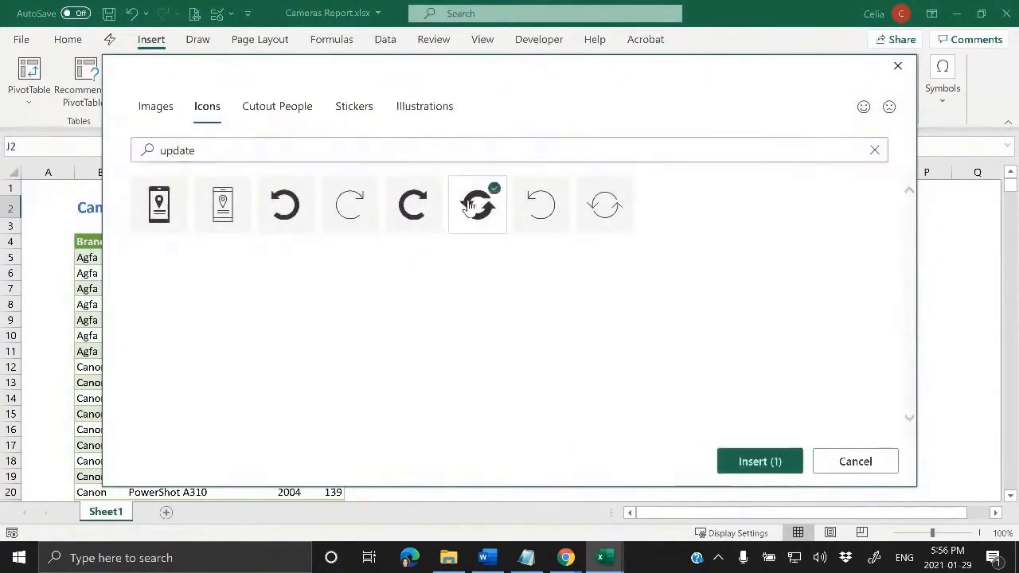
click(769, 462)
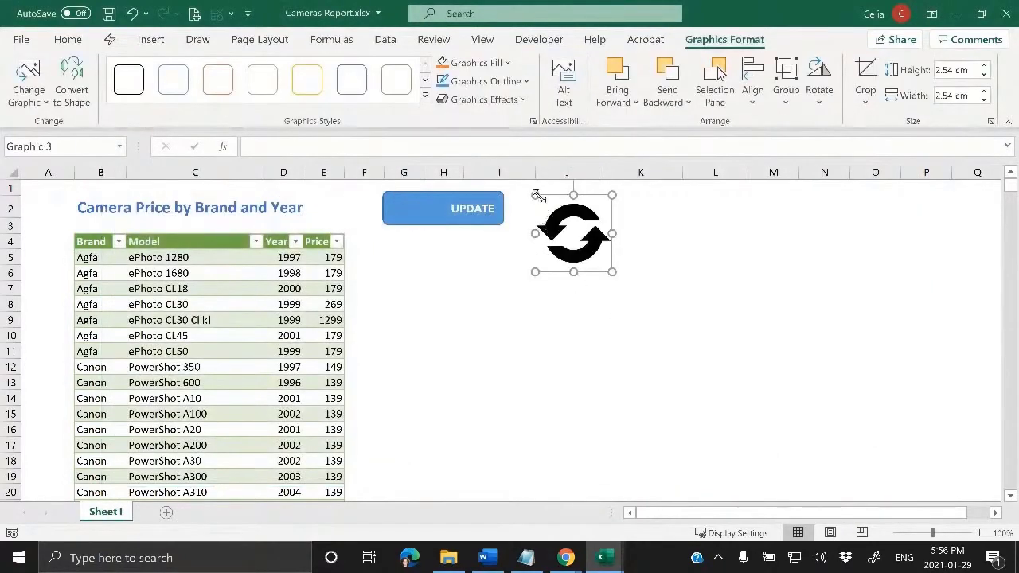
drag(535, 195, 427, 205)
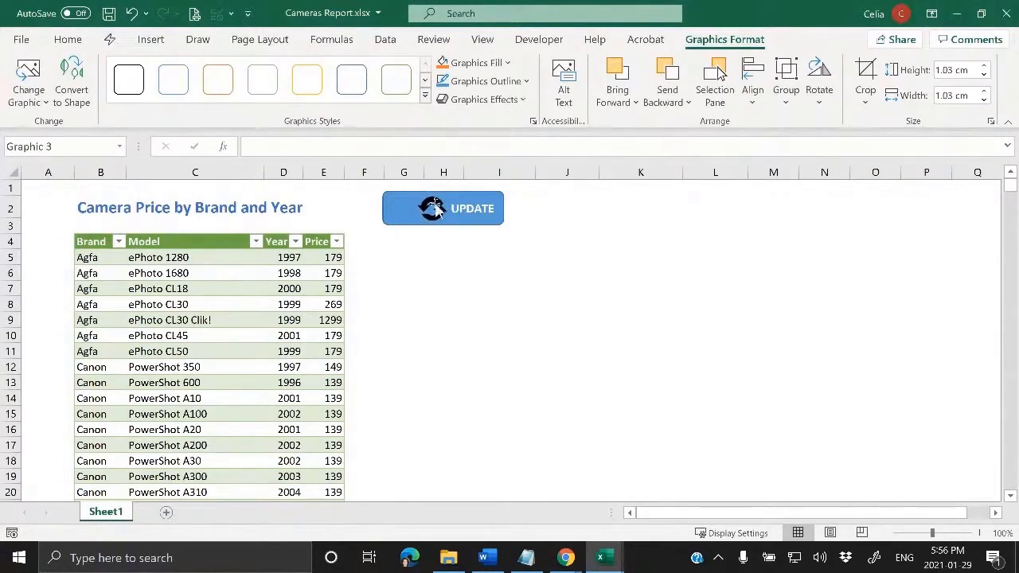
- Make the refresh icon's fill white
click(430, 209)
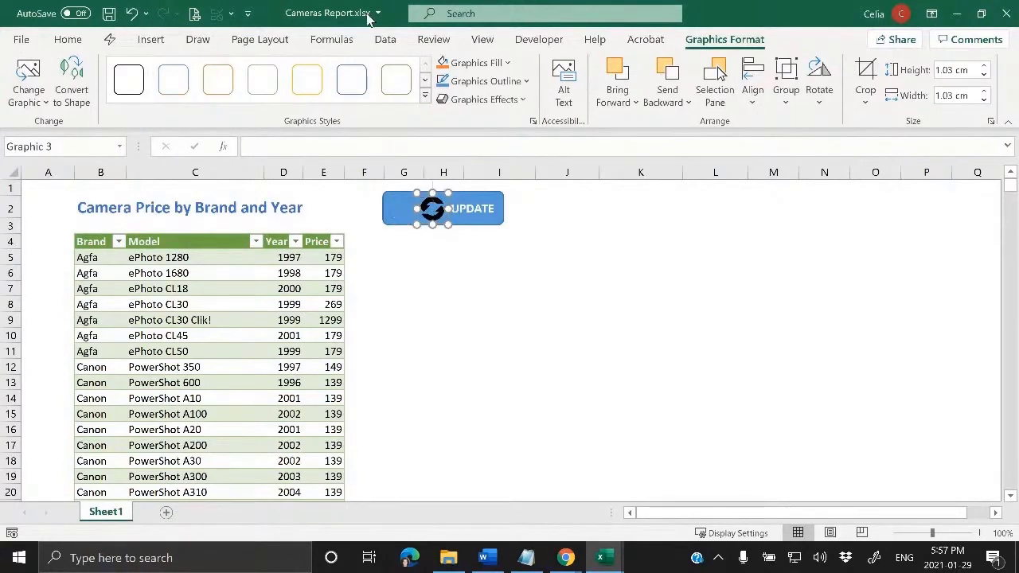
click(514, 86)
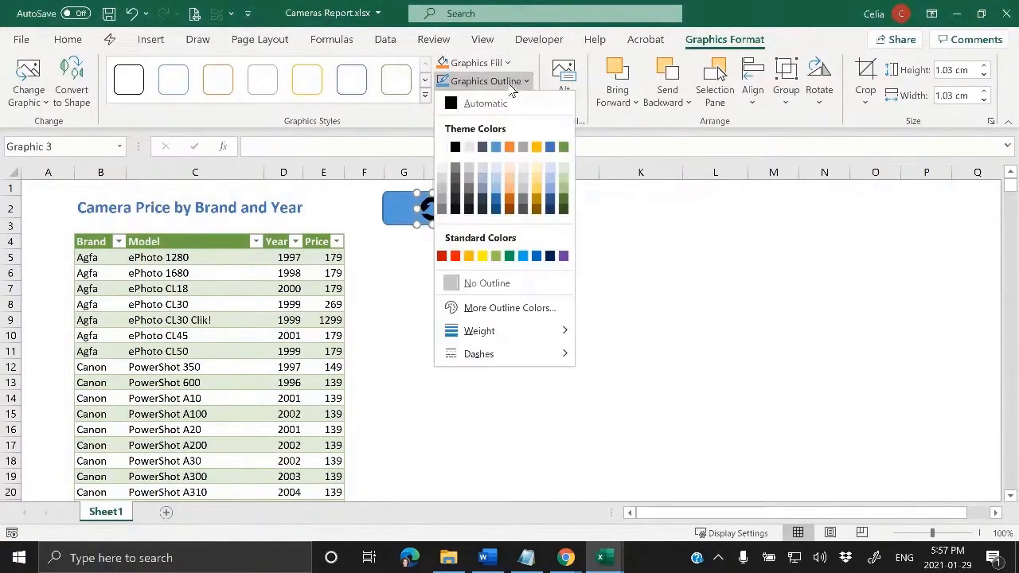
click(497, 64)
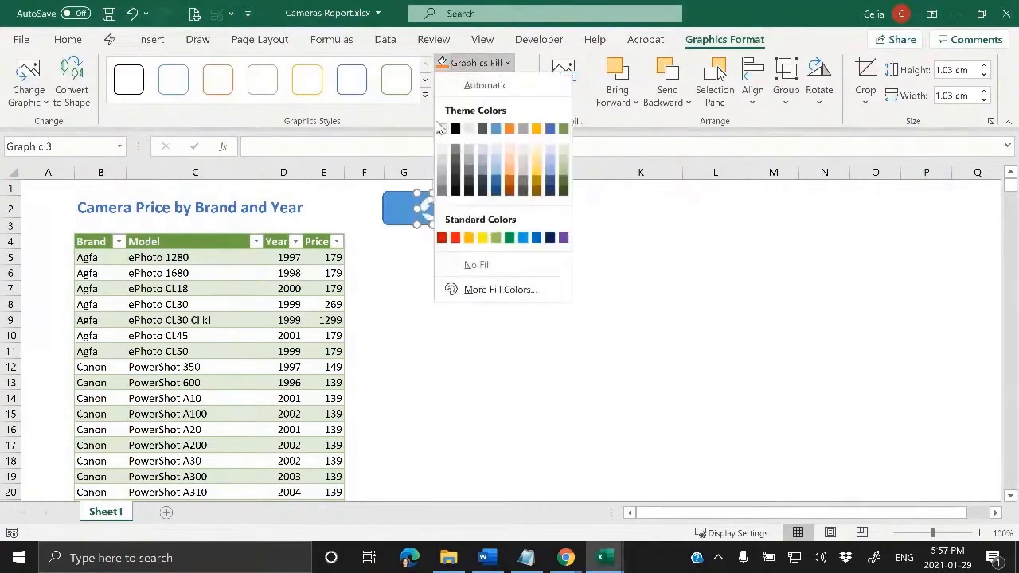
click(442, 130)
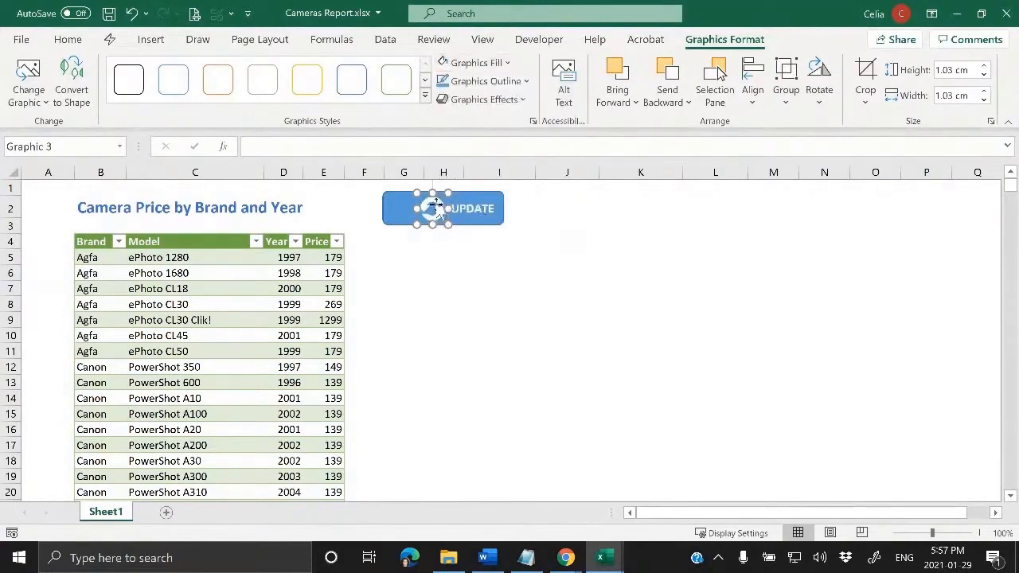
- Narrow the rectangle's left side to the icon, then select icon and rectangle together
click(397, 208)
drag(387, 208, 406, 209)
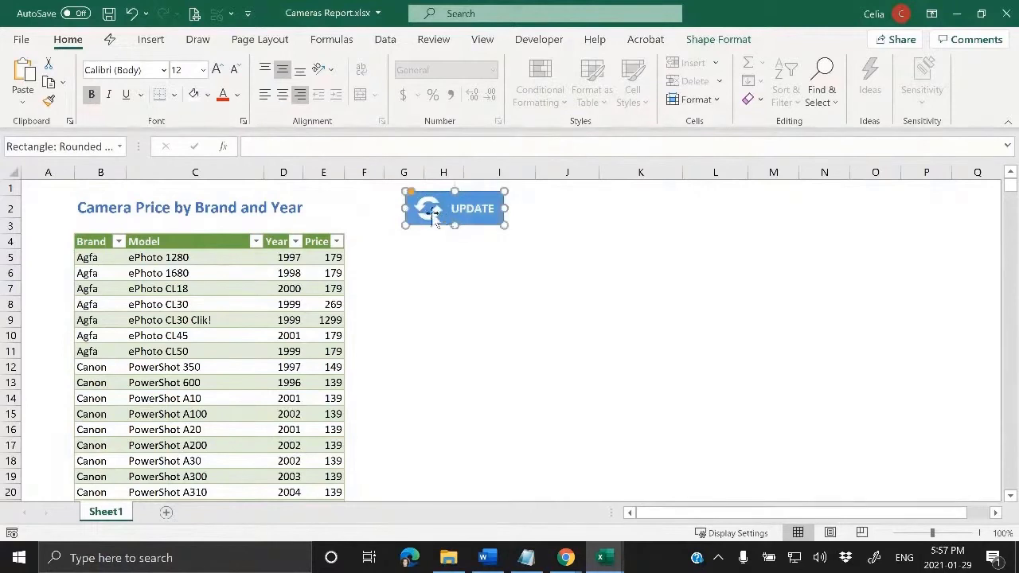
click(431, 211)
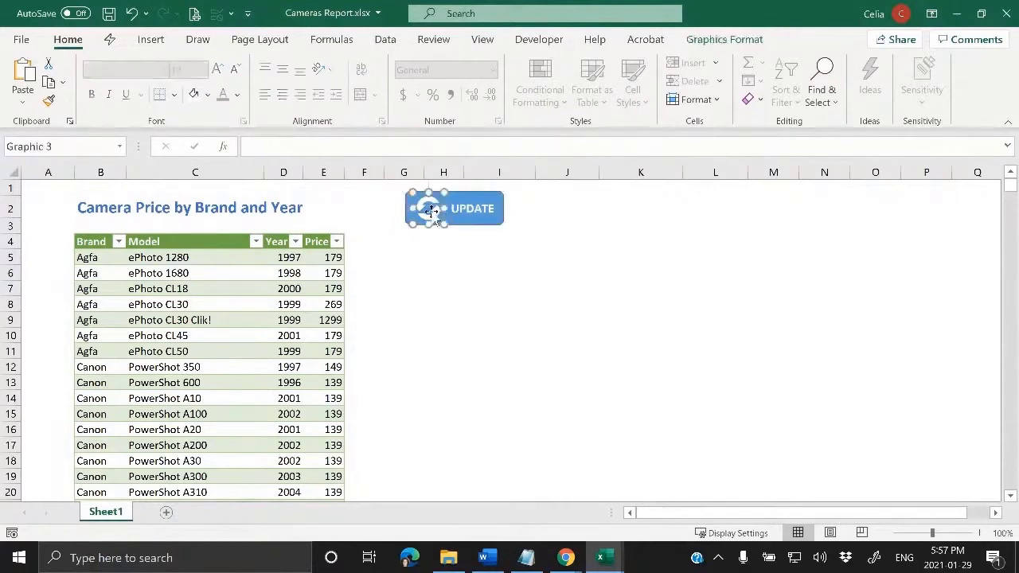
shift+click(473, 199)
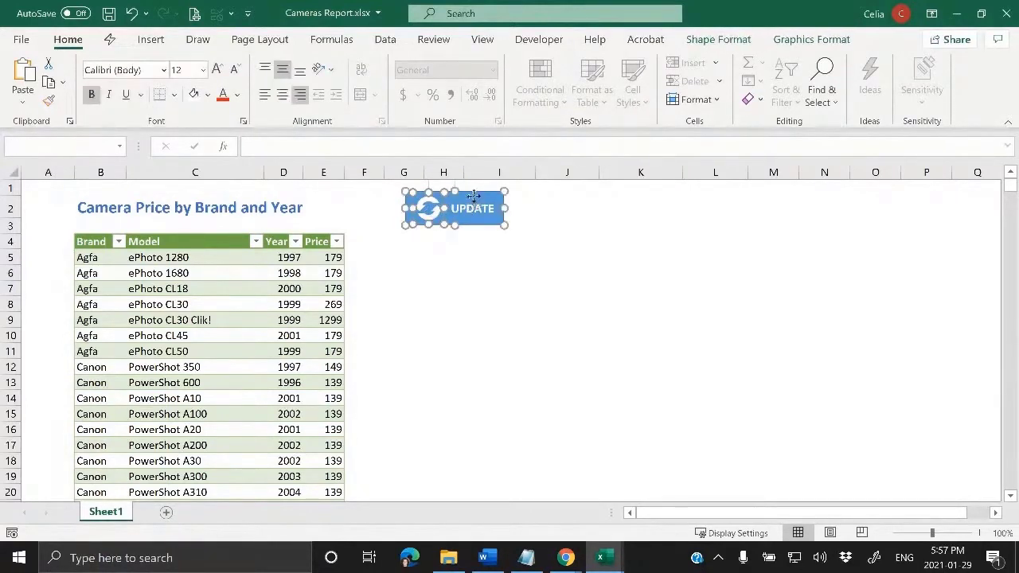
right_click(475, 200)
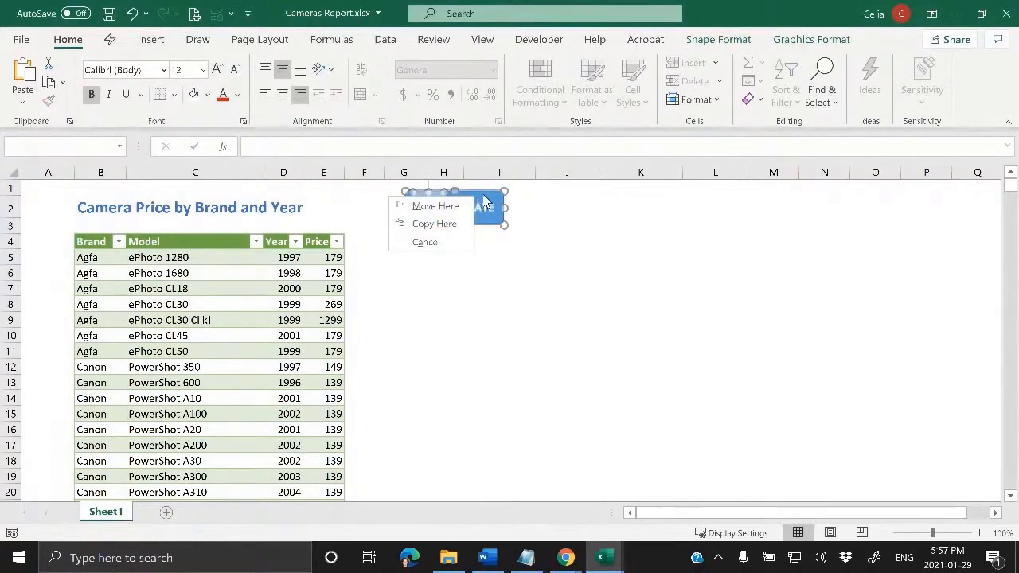
- Set the selected shapes to Don't move or size with cells and clear Print object
key(Escape)
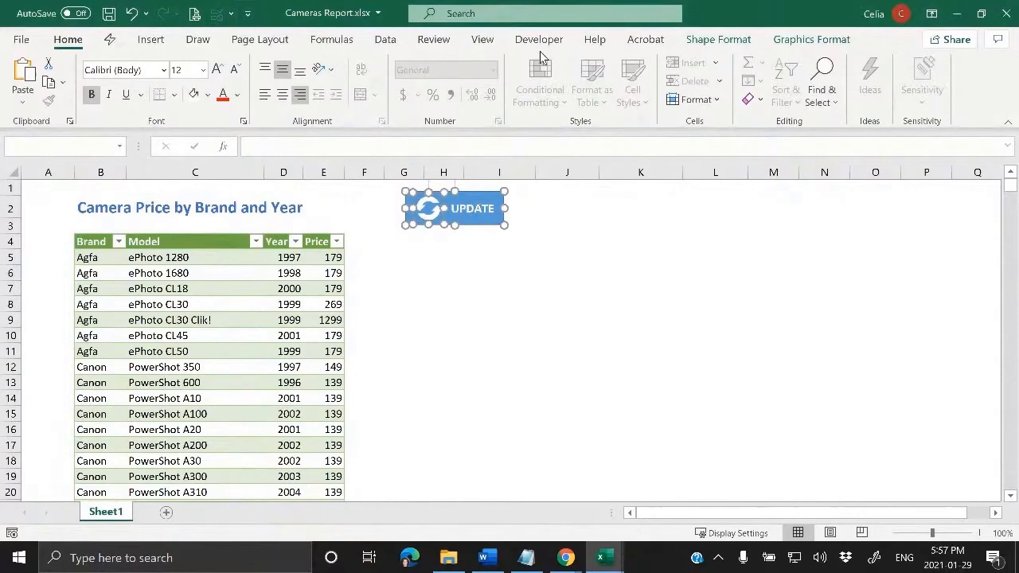
click(717, 40)
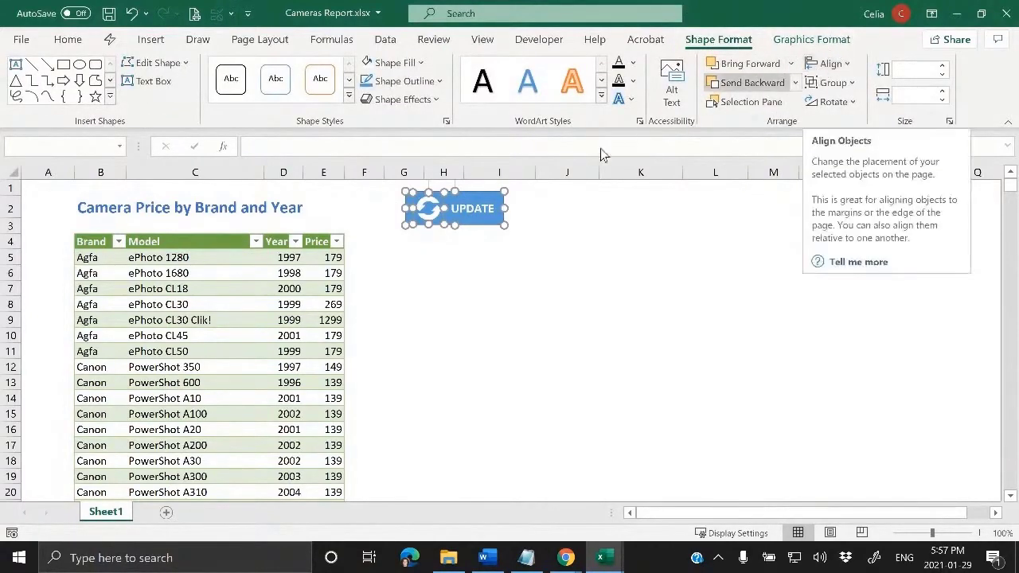
right_click(474, 195)
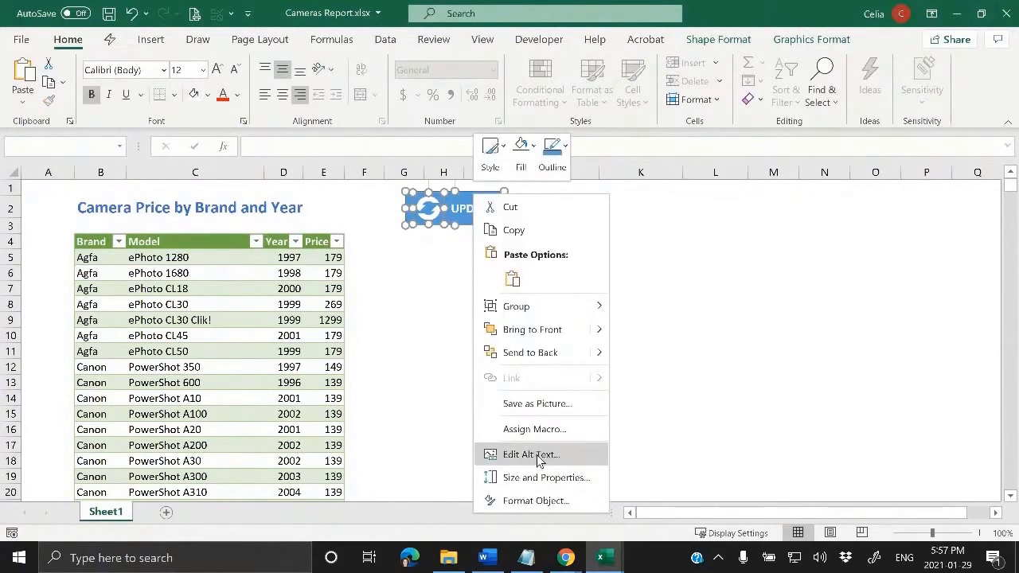
click(546, 477)
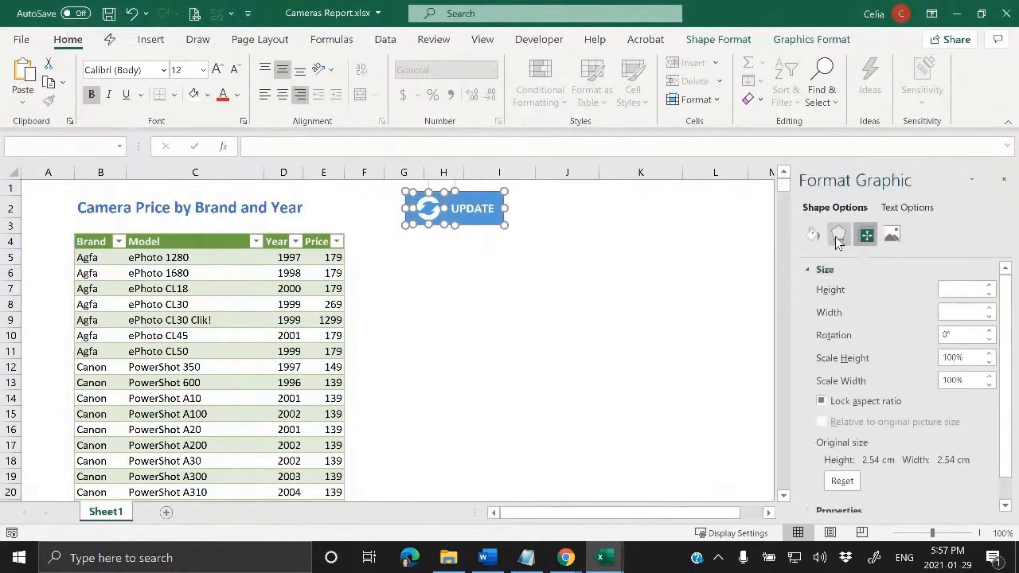
scroll(841, 362, down, 1)
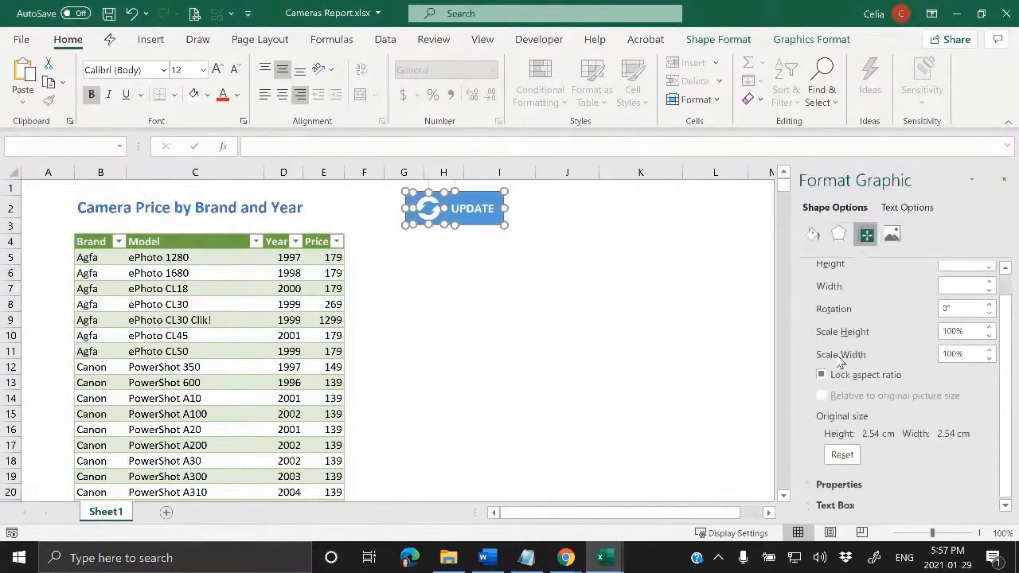
click(820, 484)
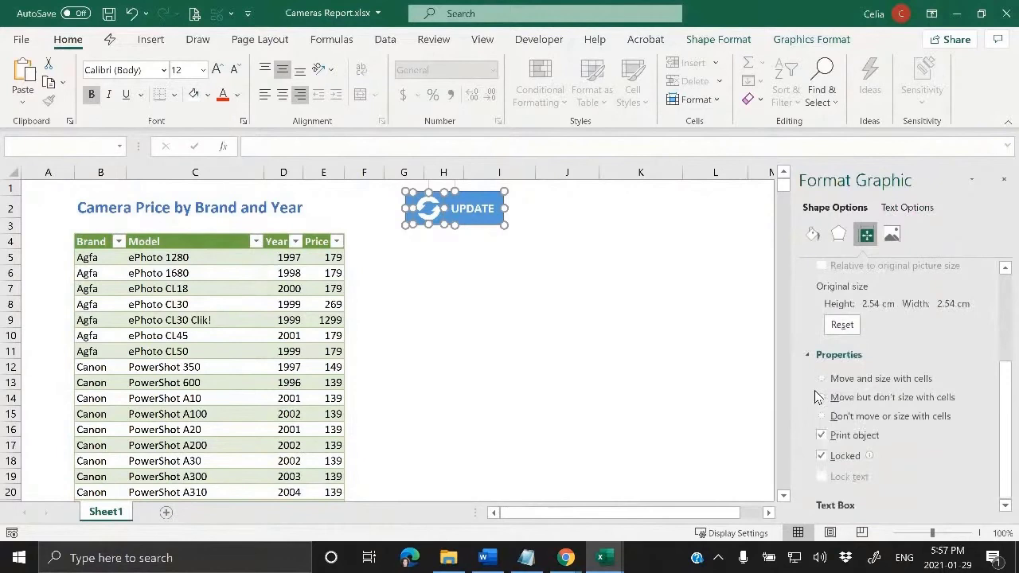
click(823, 435)
click(824, 417)
click(821, 435)
- Shrink the UPDATE button slightly and shift the icon so the whole word UPDATE shows
drag(503, 226, 496, 221)
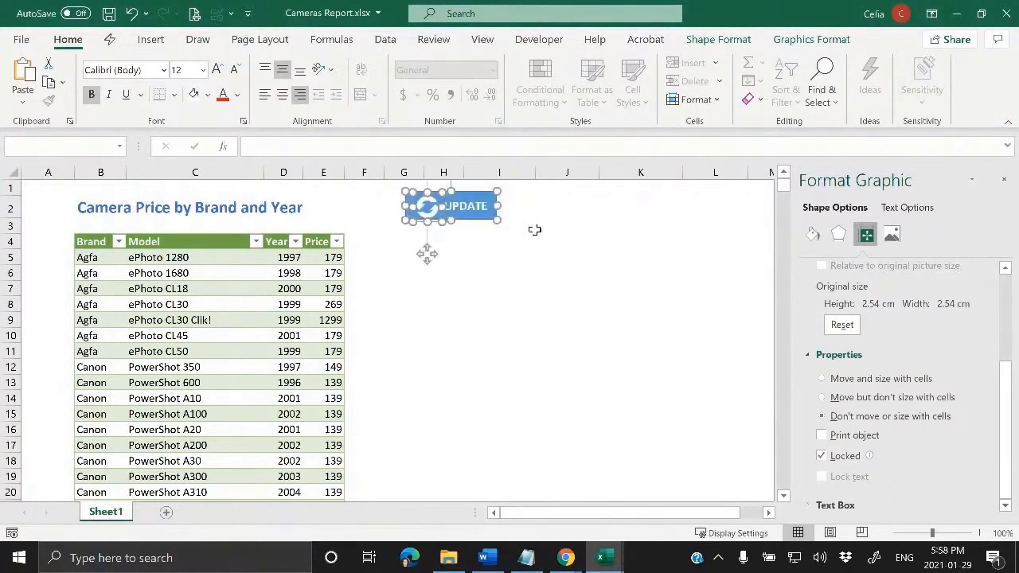
click(529, 228)
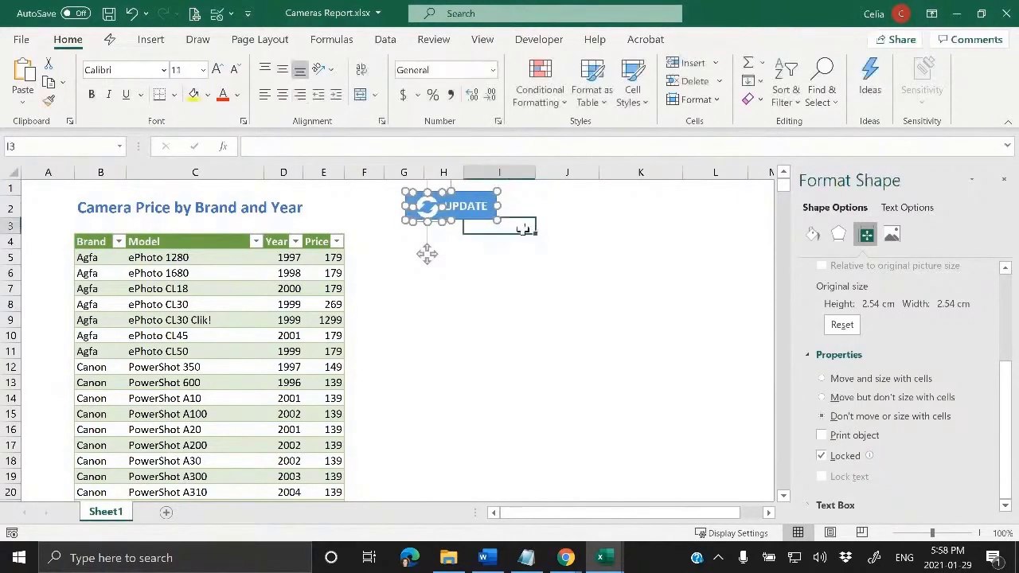
click(428, 207)
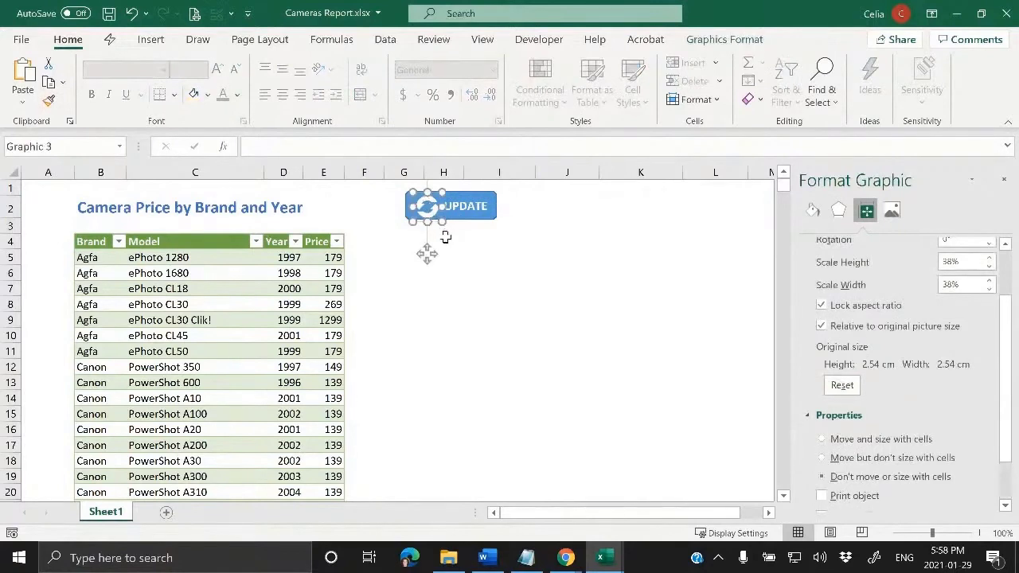
drag(427, 253, 473, 223)
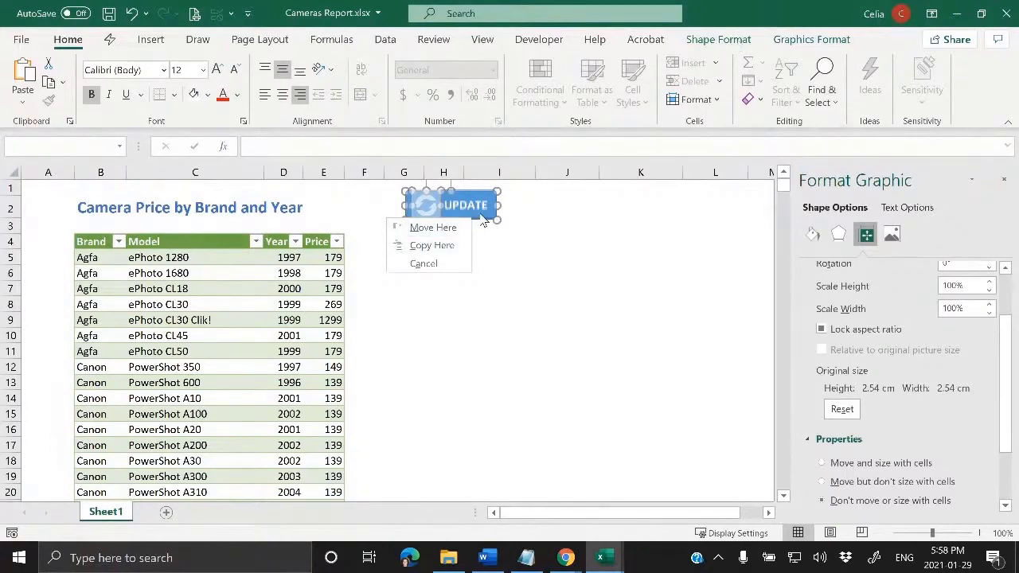
- Group the refresh icon and rounded rectangle into one object
click(726, 46)
click(726, 46)
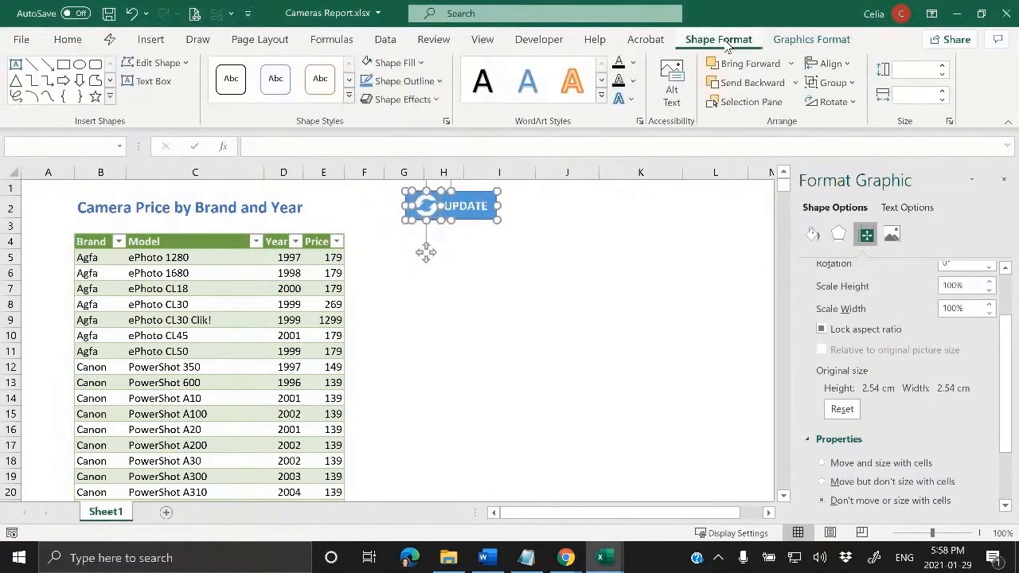
click(834, 83)
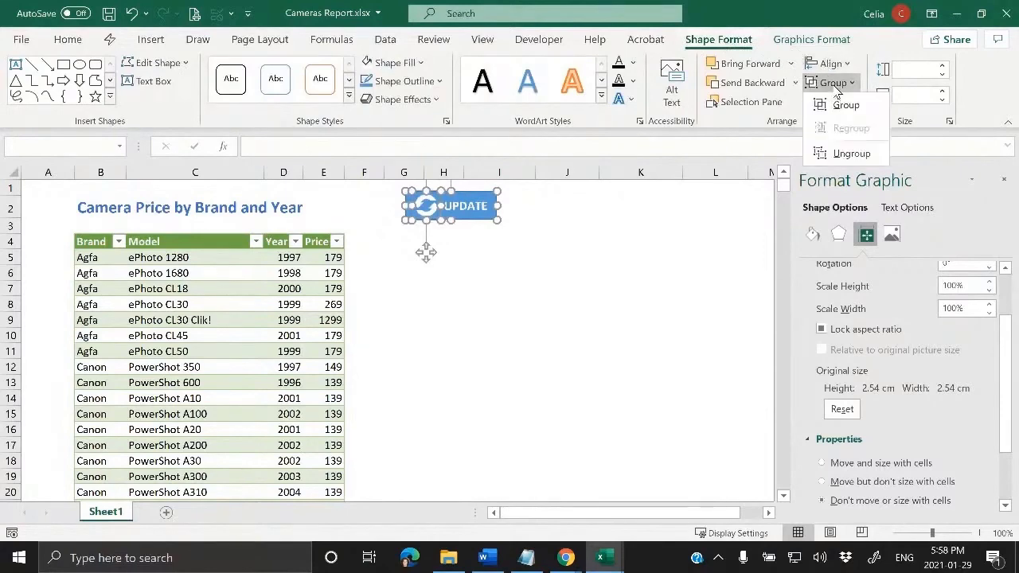
click(840, 107)
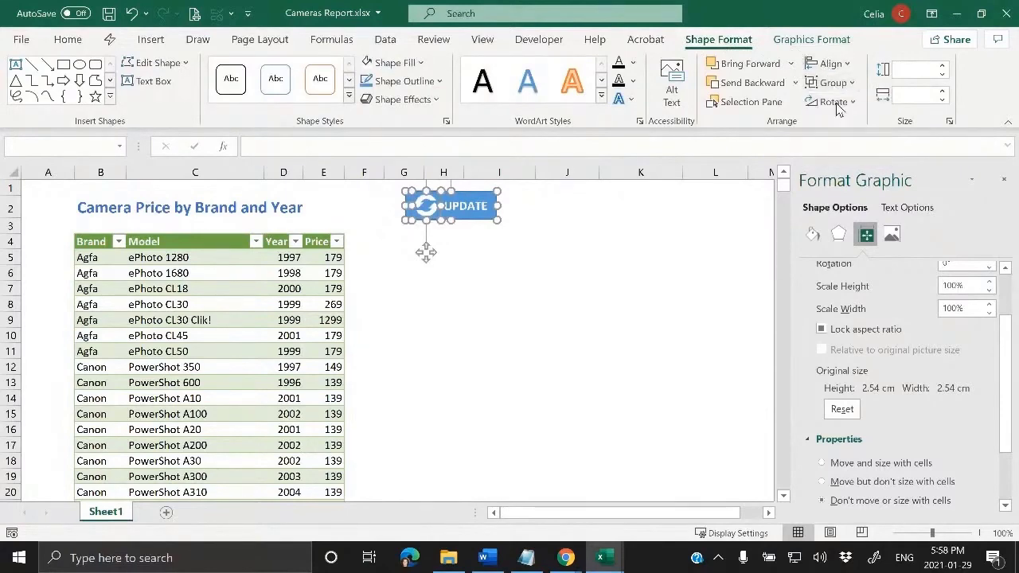
- Assign the RefreshQuery macro to the rounded rectangle
click(456, 219)
right_click(456, 219)
right_click(445, 220)
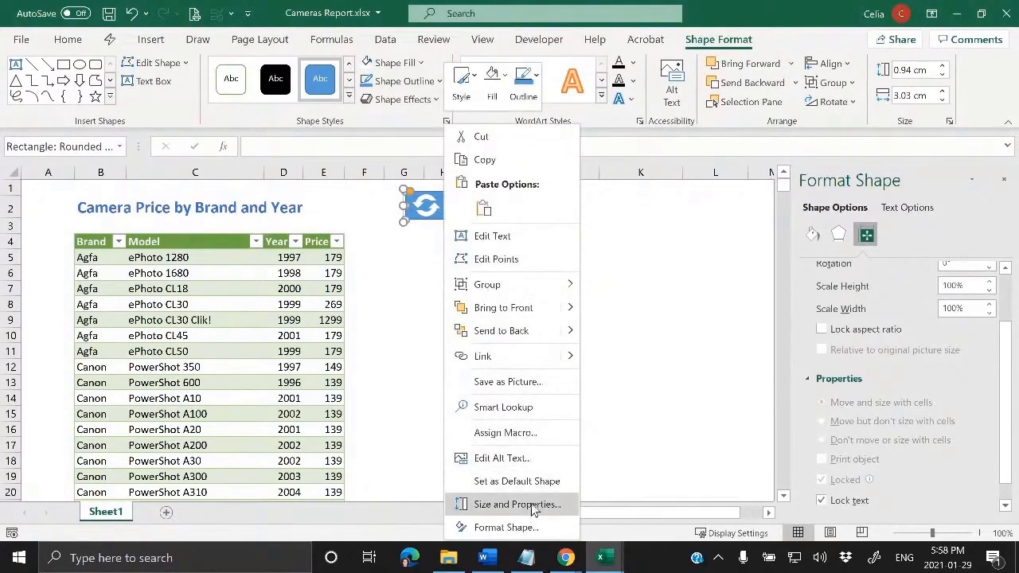
click(505, 432)
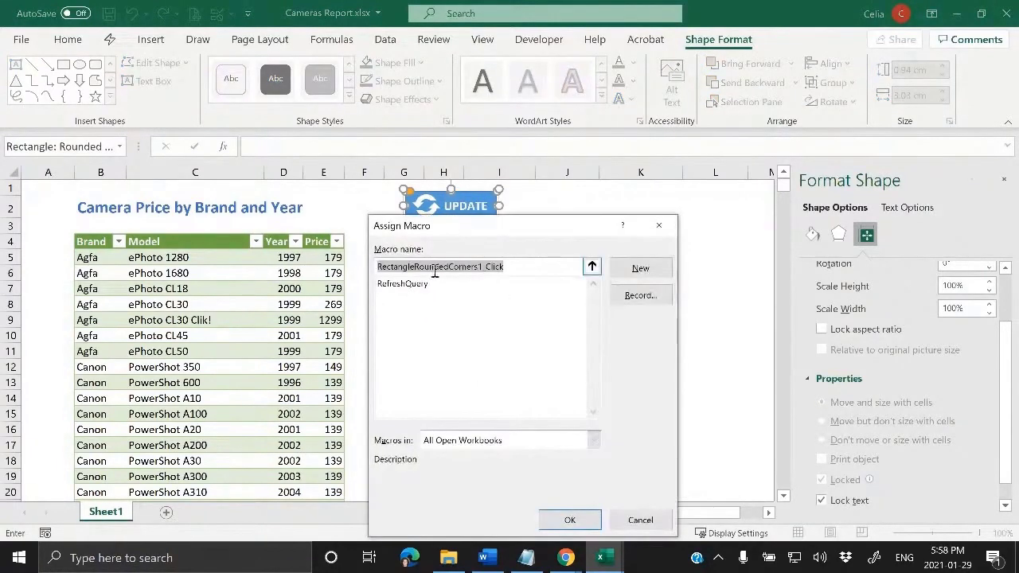
click(387, 288)
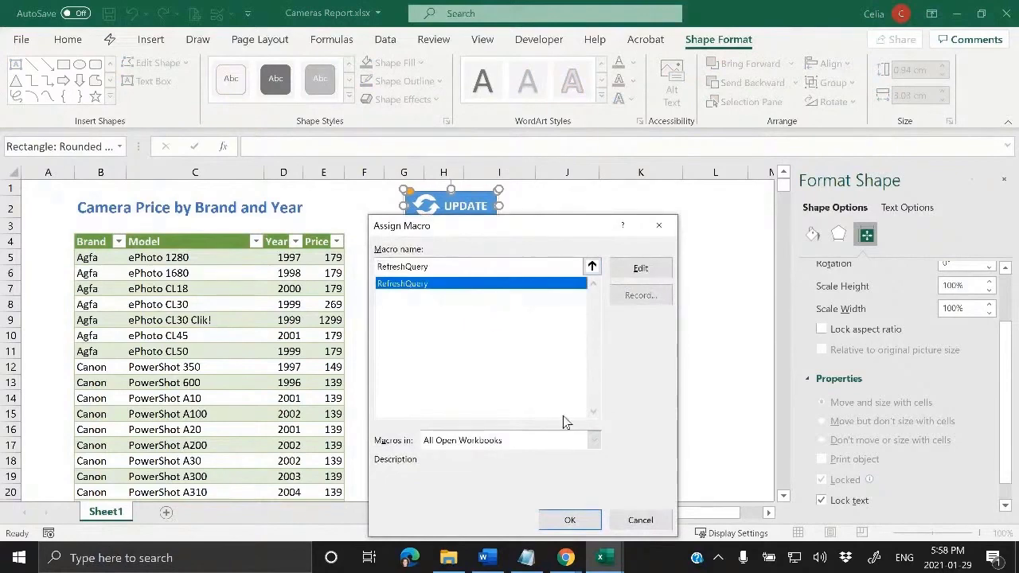
click(581, 523)
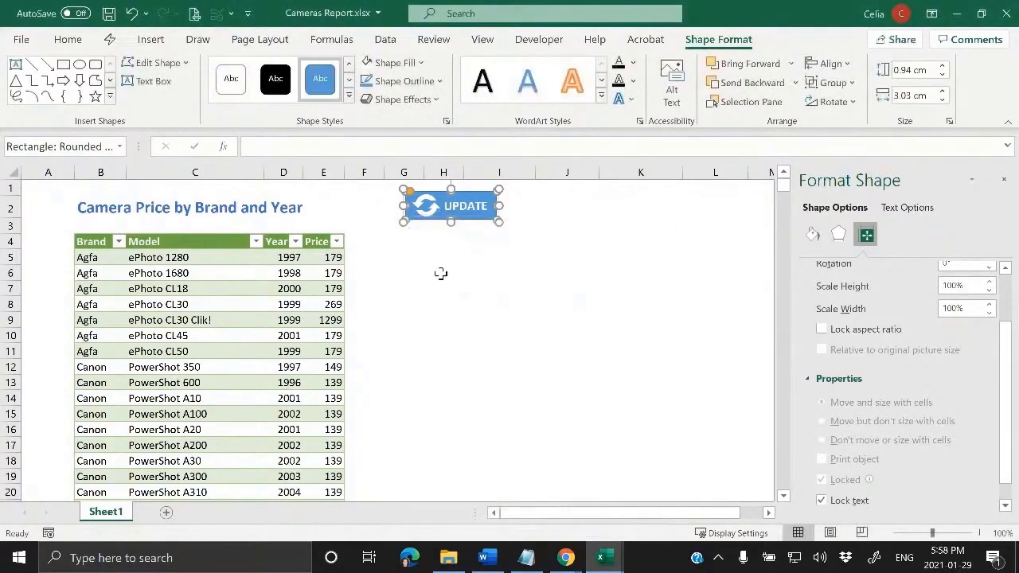